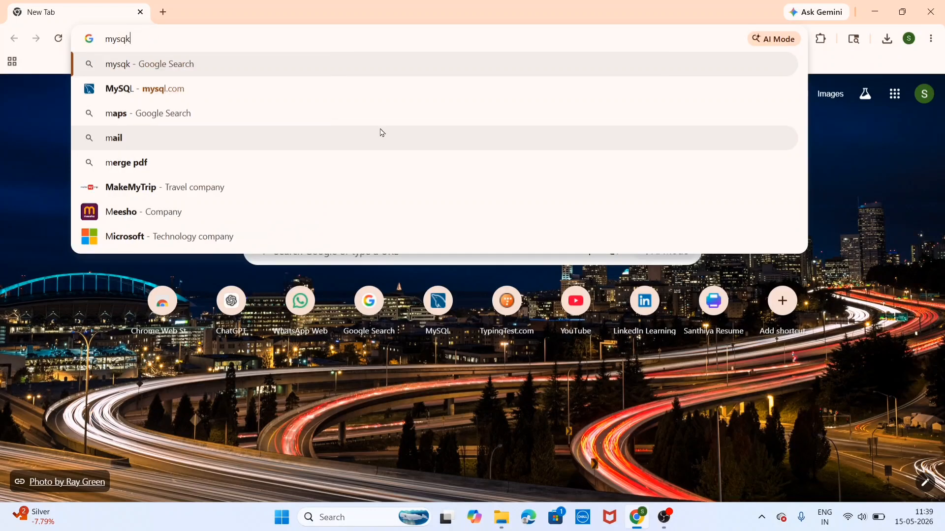
Enter mysql in the Chrome address bar to load the mysql.com homepage
key("Return")
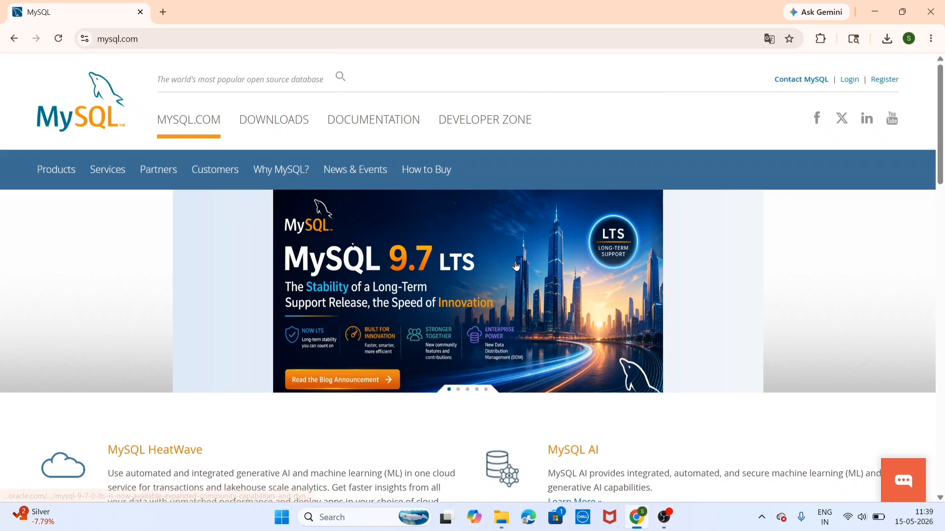
Open the MySQL Downloads page from the top navigation
left_click(202, 127)
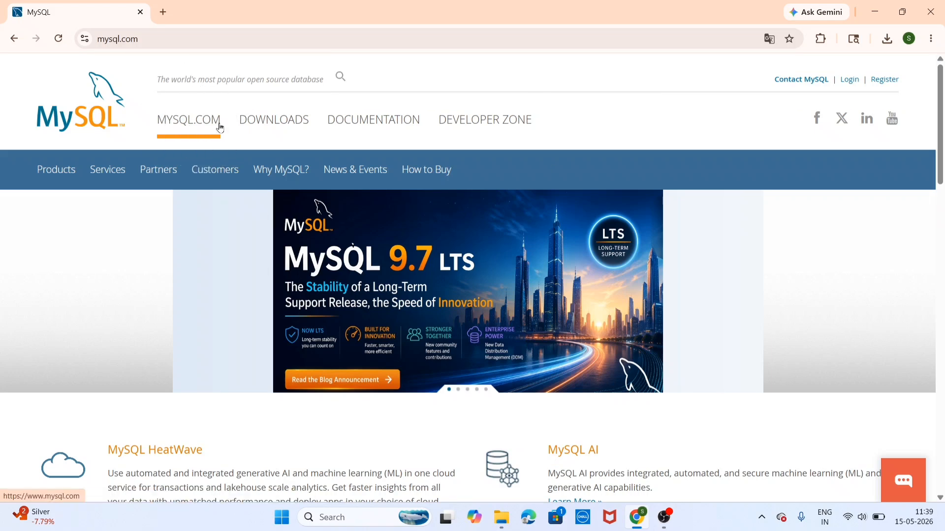
left_click(253, 129)
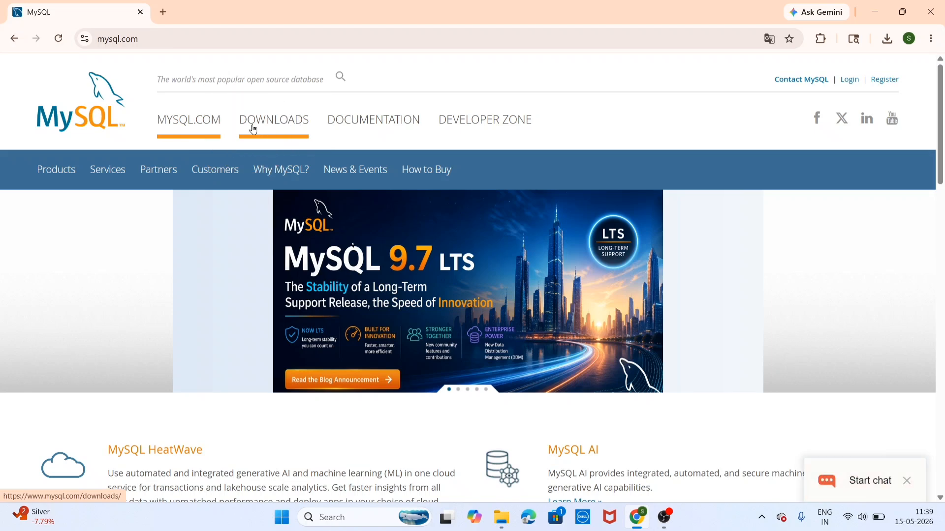
left_click(253, 129)
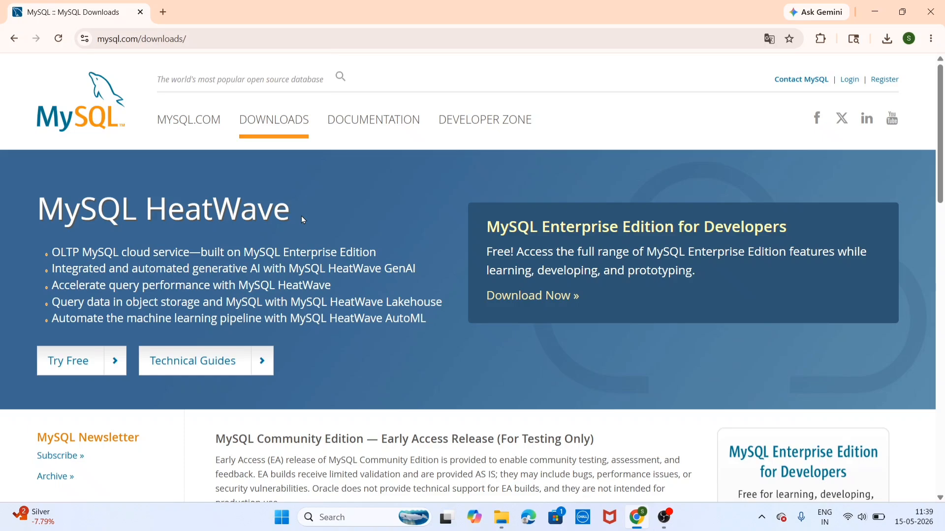
Open MySQL Community (GPL) Downloads under MySQL Community Edition
scroll(301, 216, "down", 5)
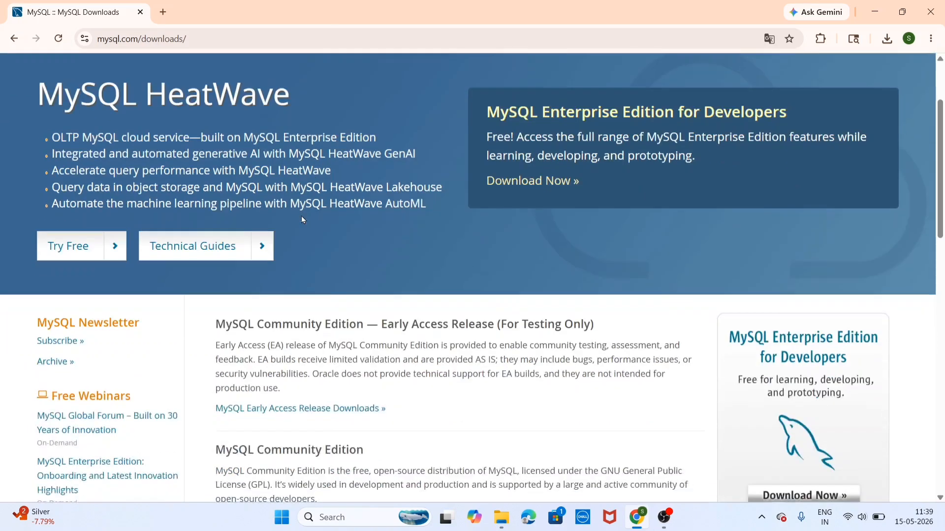
scroll(301, 215, "down", 3)
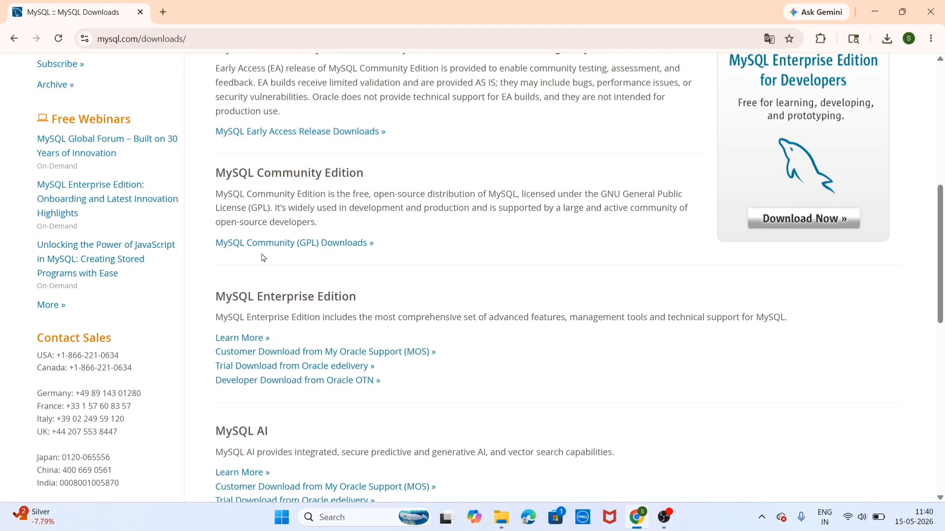
scroll(263, 258, "up", 3, "ctrl")
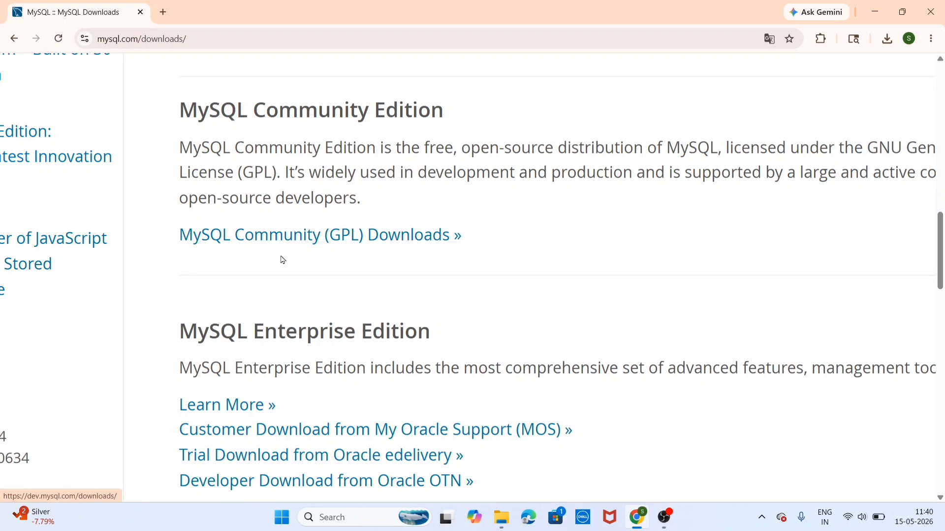
left_click(302, 238)
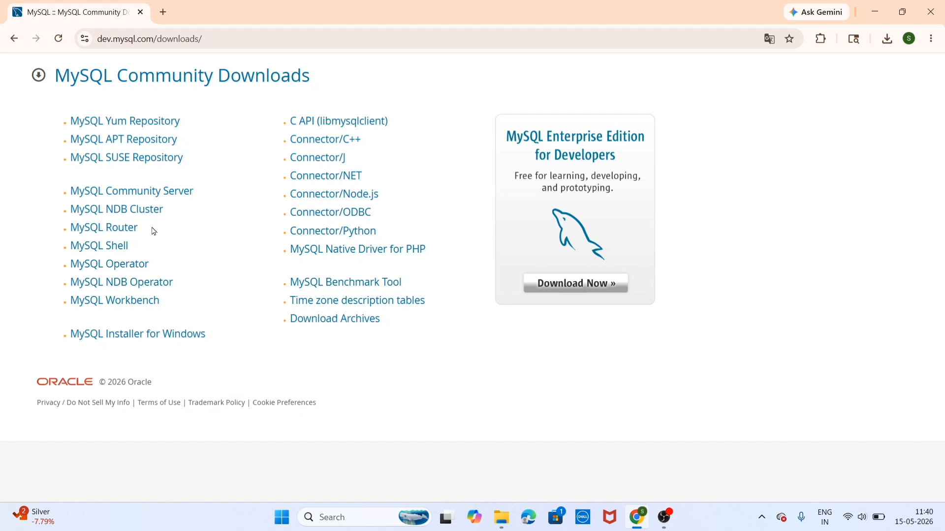
Select MySQL Installer for Windows on the Community Downloads page
key("ctrl")
key("ctrl")
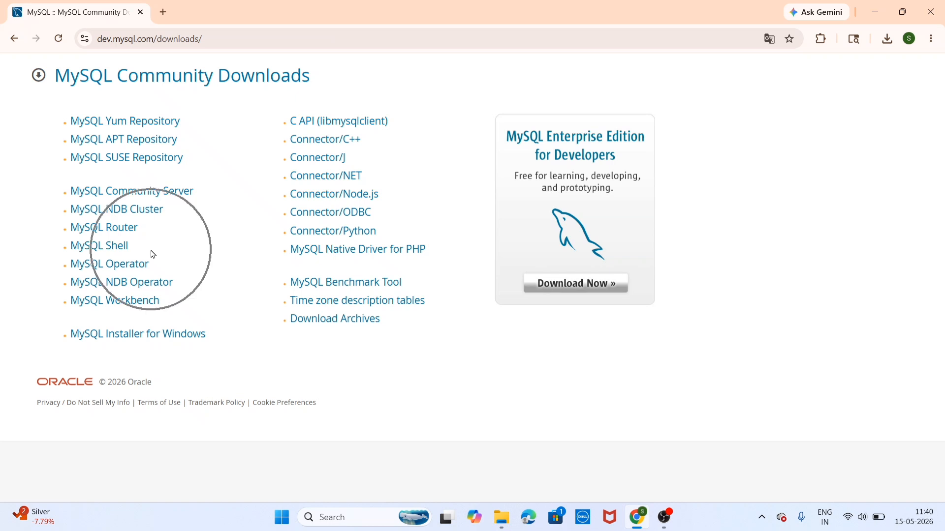
key("ctrl")
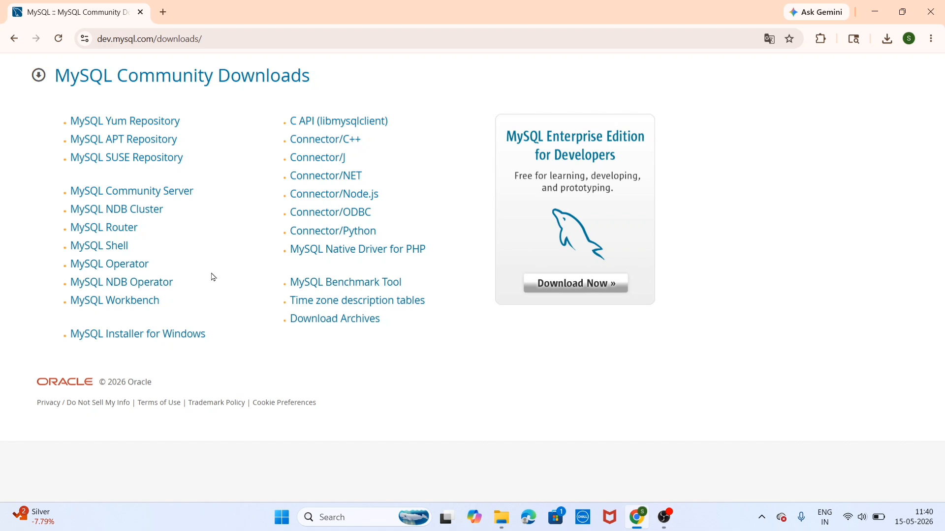
left_click(129, 342)
On the MySQL Installer page, keep version 8.0.46 for Microsoft Windows and proceed to download
left_click(128, 342)
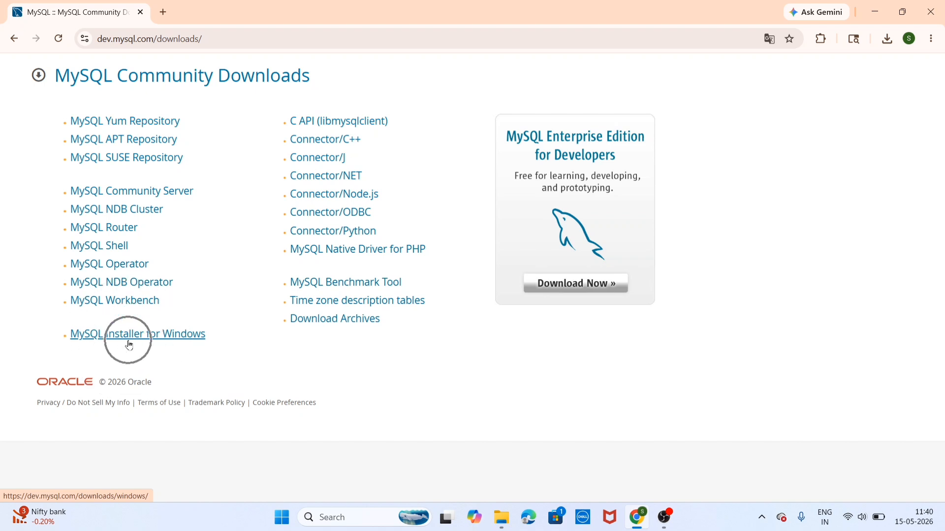
left_click(128, 337)
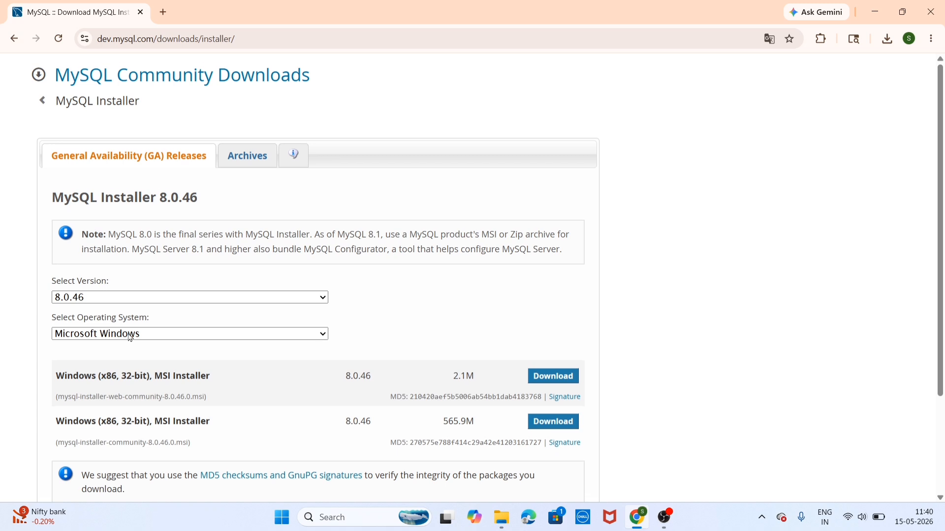
scroll(130, 337, "down", 1)
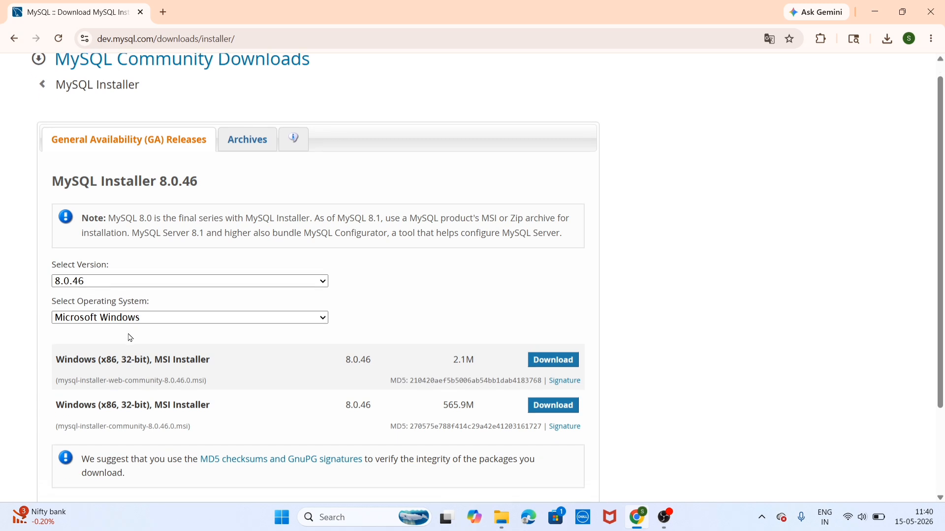
left_click(91, 284)
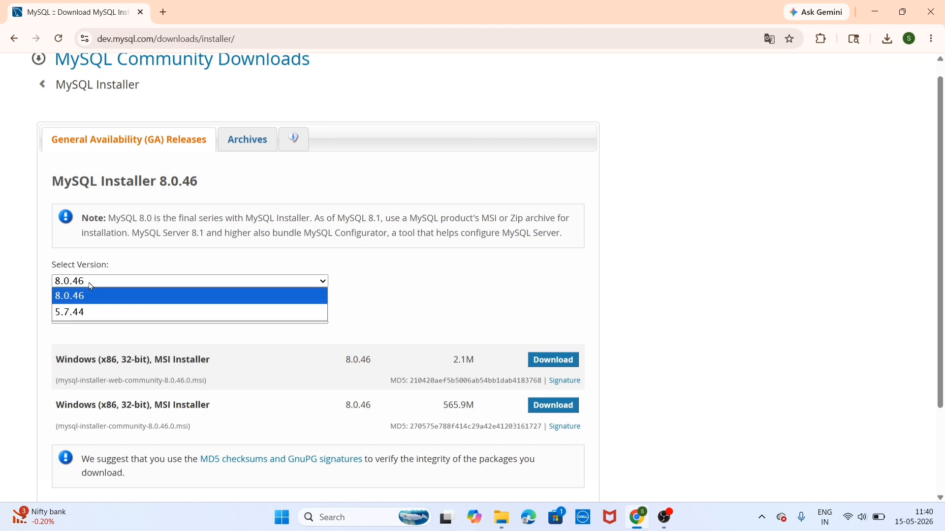
left_click(90, 298)
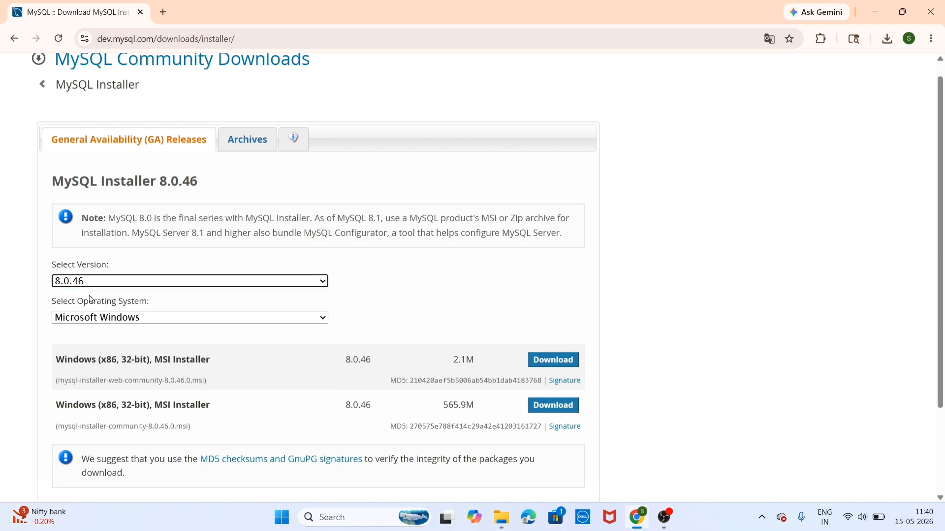
scroll(91, 299, "down", 1)
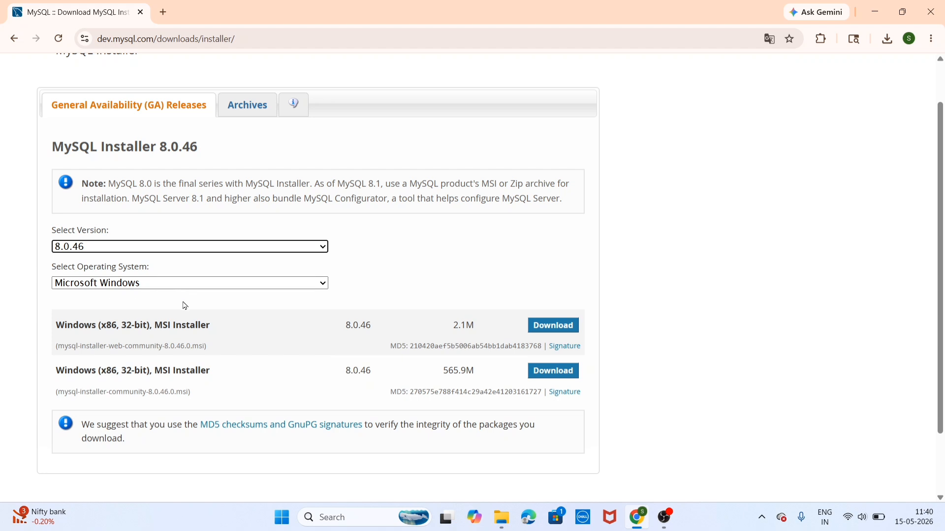
scroll(184, 305, "down", 1)
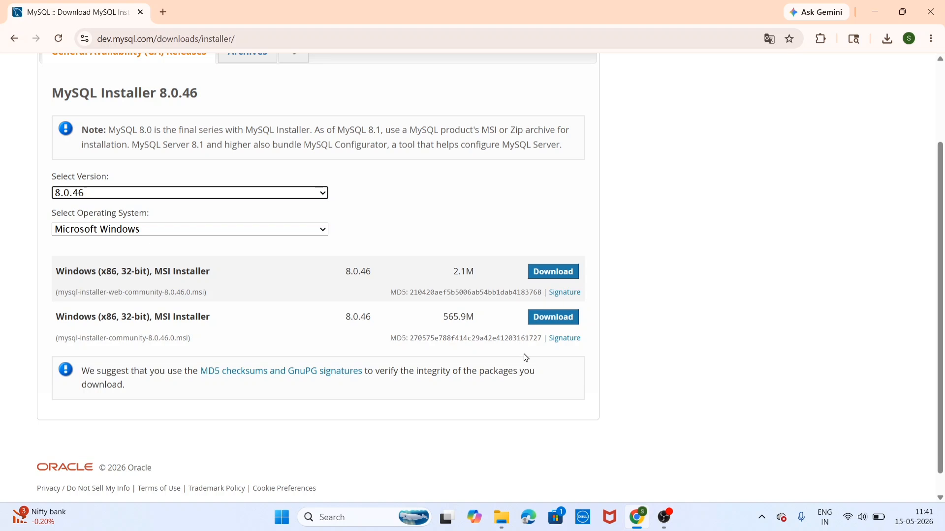
left_click(451, 328)
Download the 565.9M MSI installer, skipping login via 'No thanks, just start my download'
left_click(549, 322)
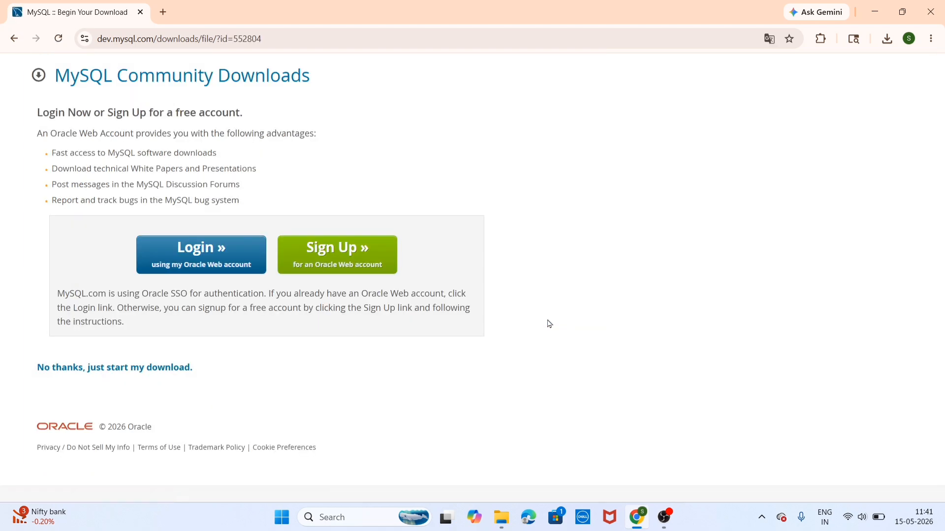
scroll(273, 347, "up", 2, "ctrl")
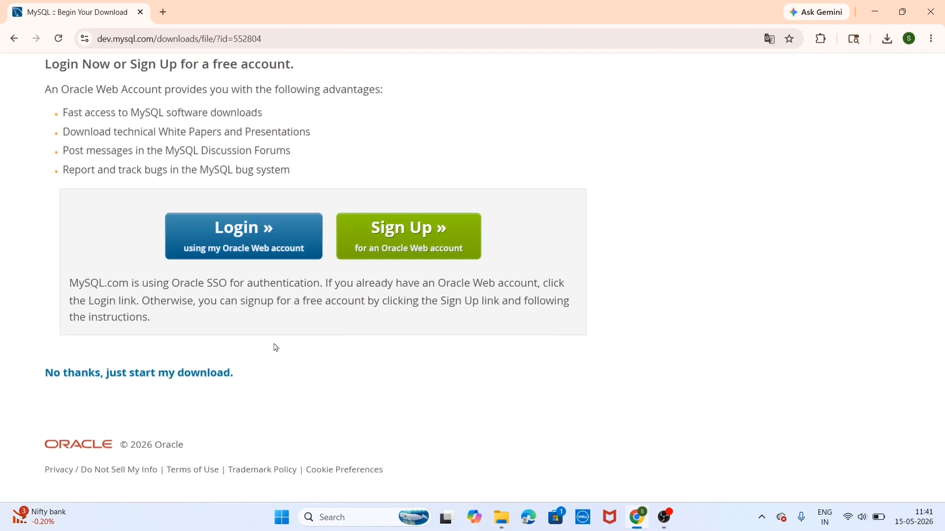
scroll(276, 348, "down", 1)
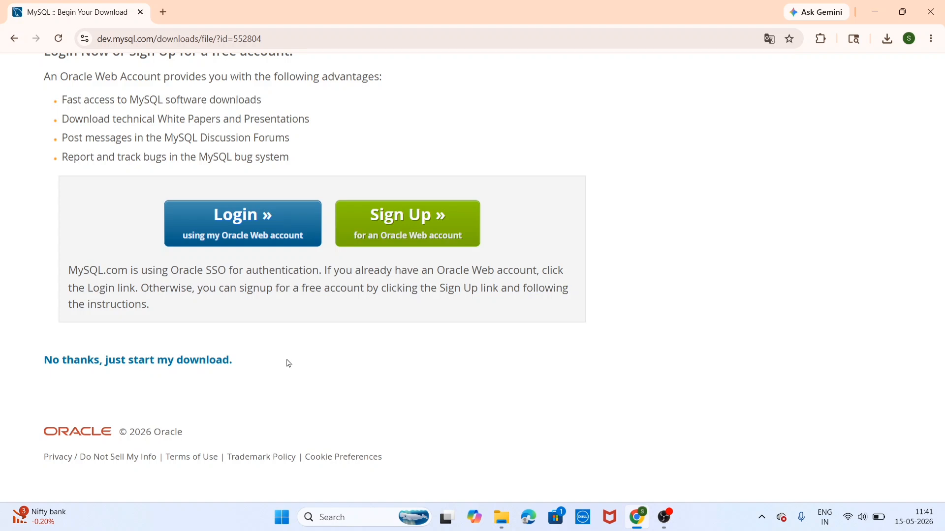
left_click(155, 362)
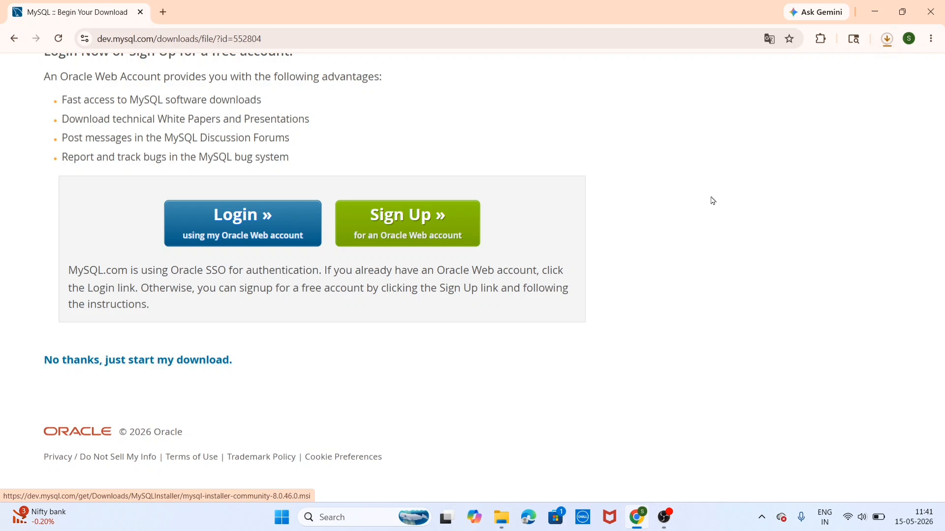
key("ctrl")
key("ctrl")
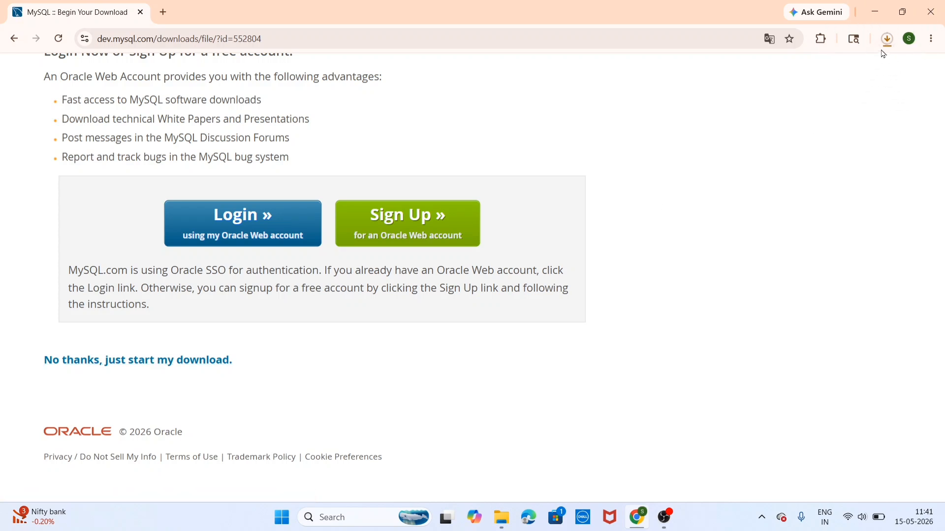
Pause the duplicate download and open the completed mysql-installer-community-8.0.46.0.msi
left_click(887, 40)
mouse_move(875, 94)
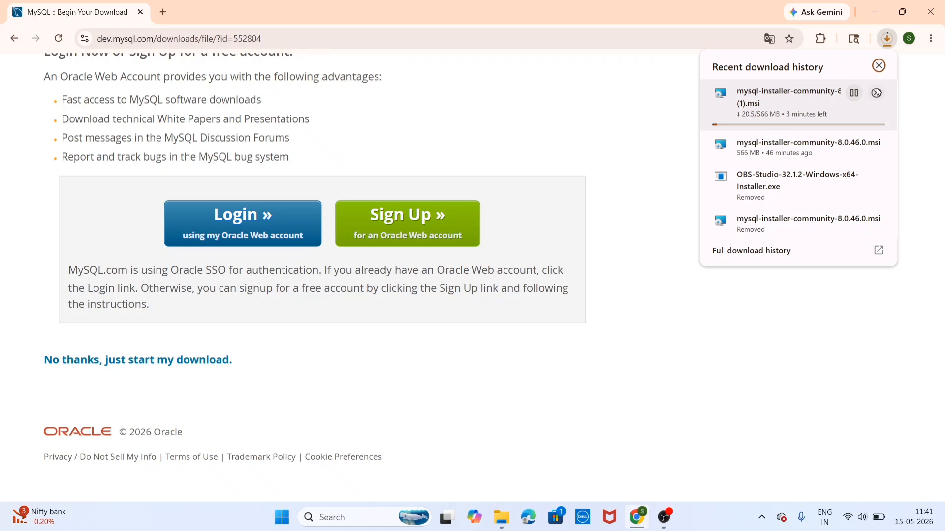
left_click(855, 93)
mouse_move(875, 144)
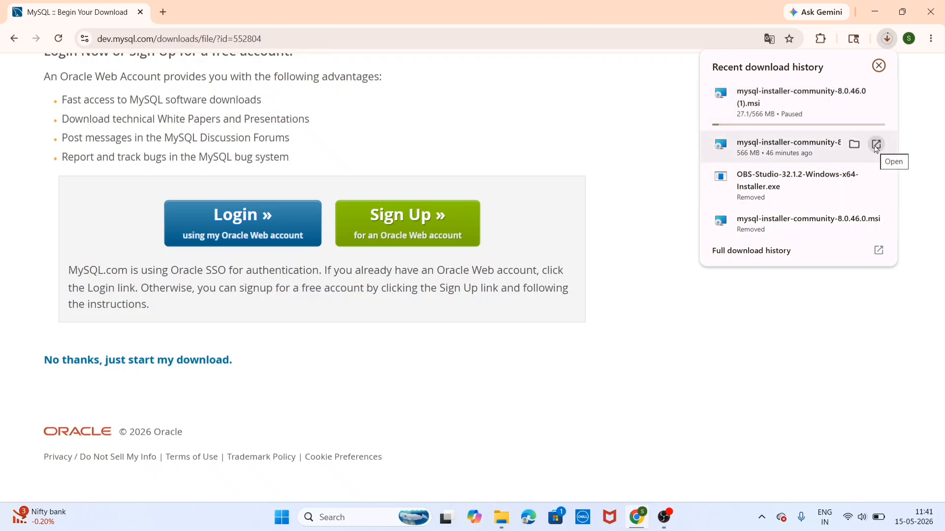
left_click(875, 145)
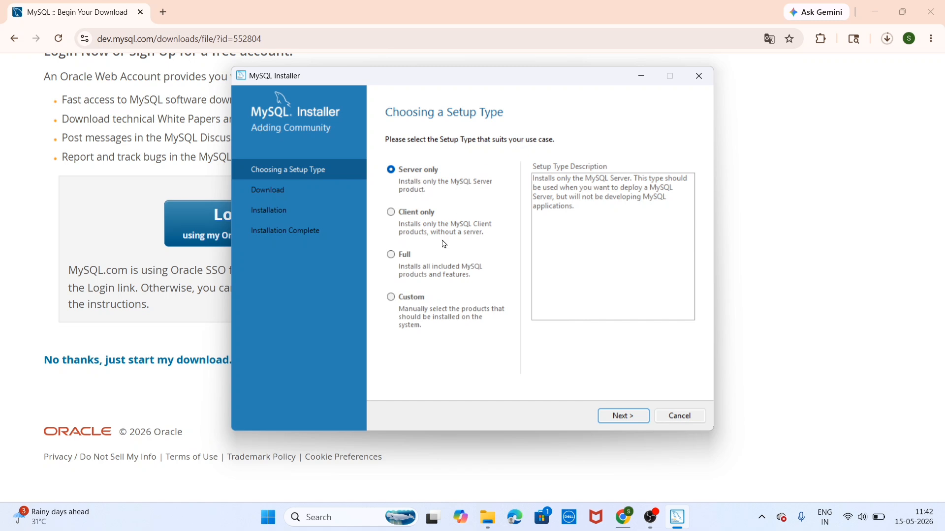
Choose the Custom setup type and continue to Select Products
left_click(393, 306)
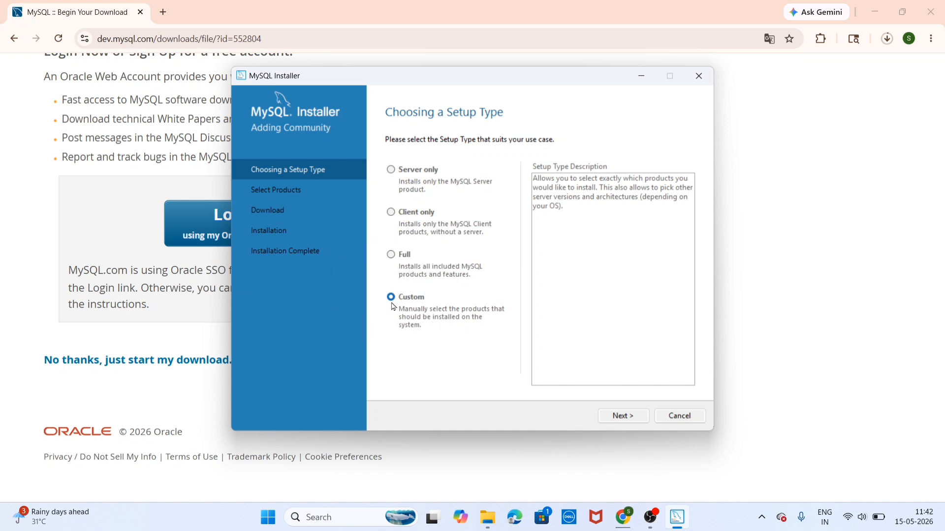
left_click(611, 418)
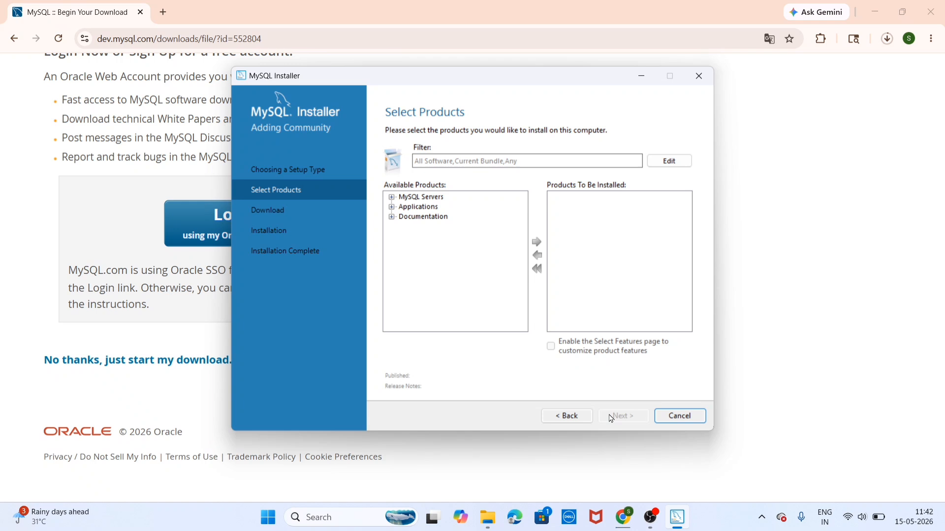
Add MySQL Server 8.0.46 - X64 to the install list
left_click(392, 197)
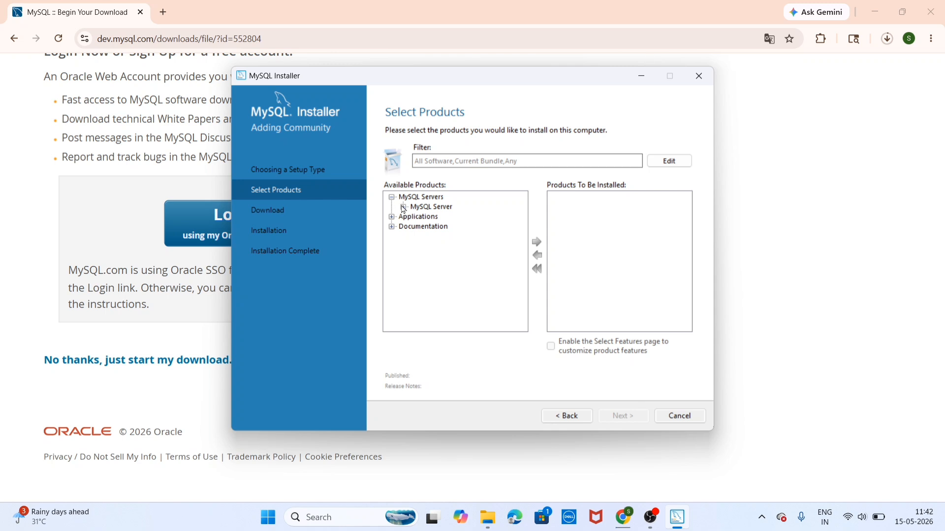
left_click(403, 207)
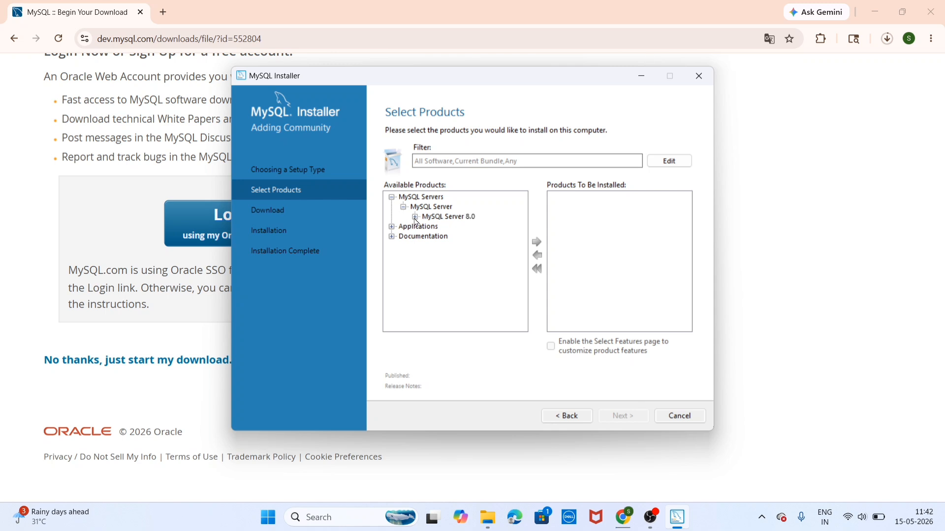
left_click(415, 217)
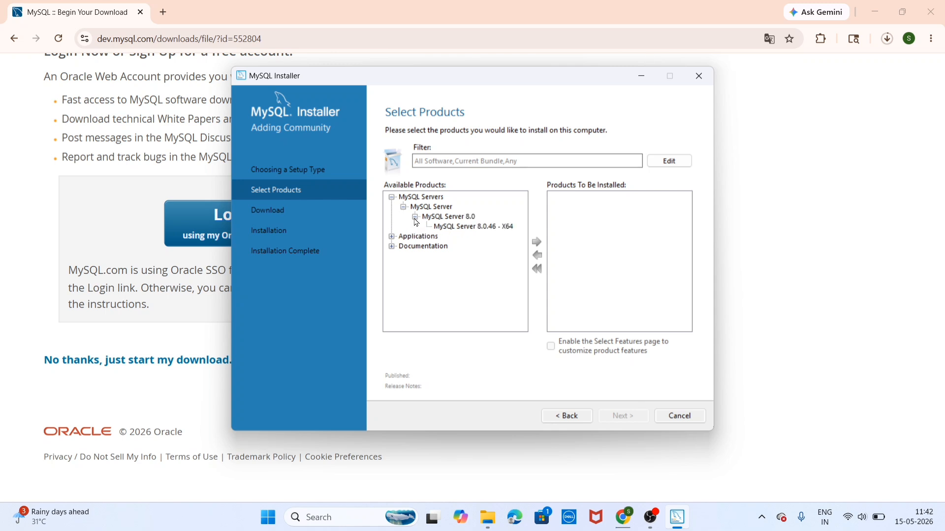
left_click(465, 231)
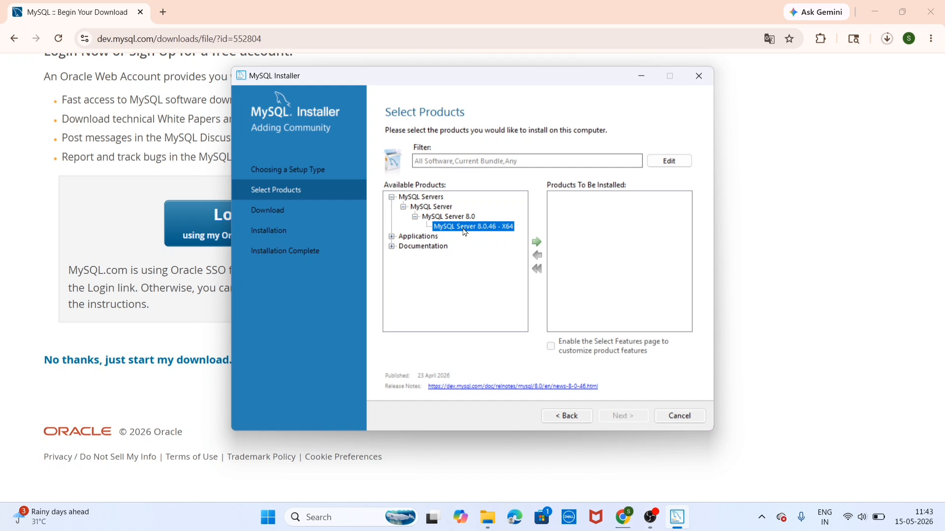
left_click(537, 242)
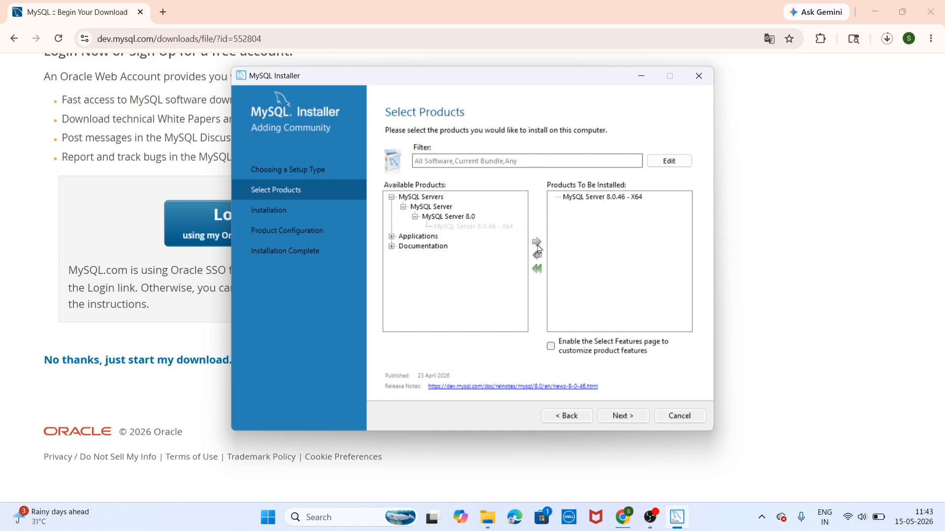
Add MySQL Workbench 8.0.47 - X64 from Applications to the install list
left_click(392, 237)
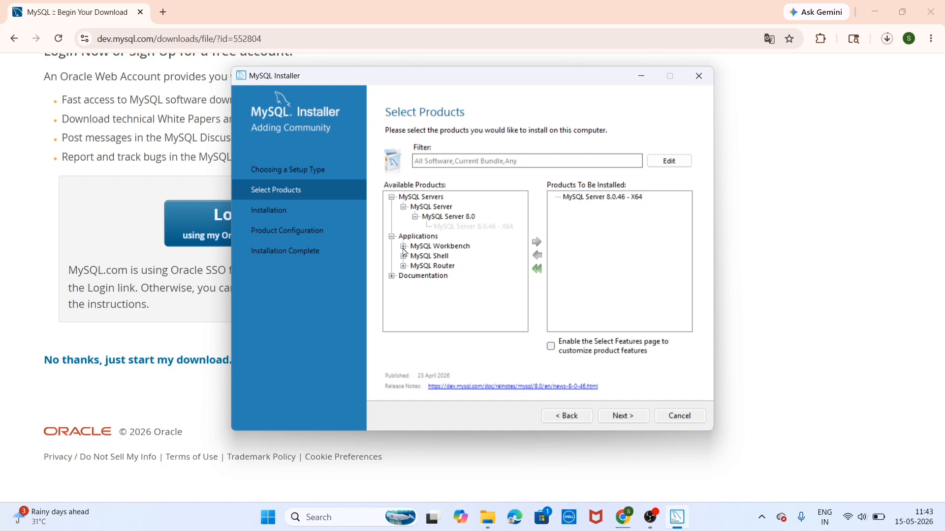
left_click(404, 247)
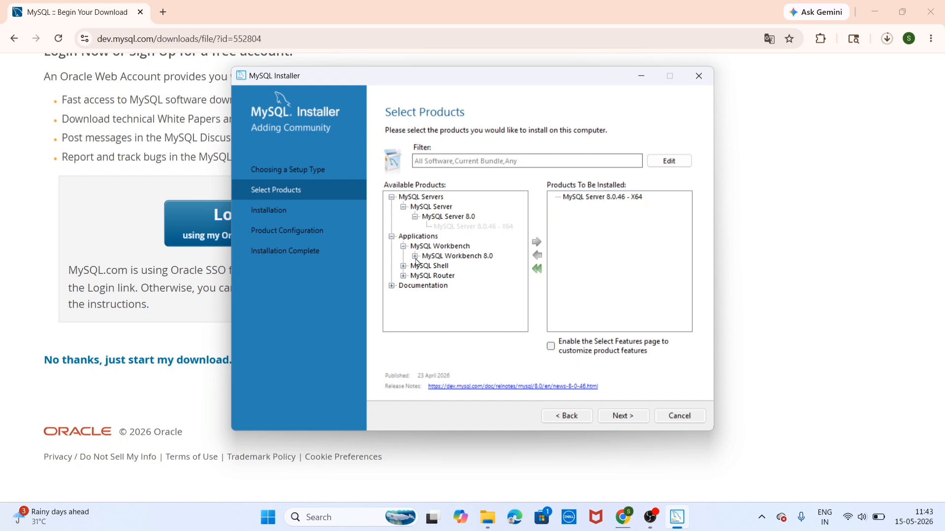
left_click(415, 257)
left_click(463, 269)
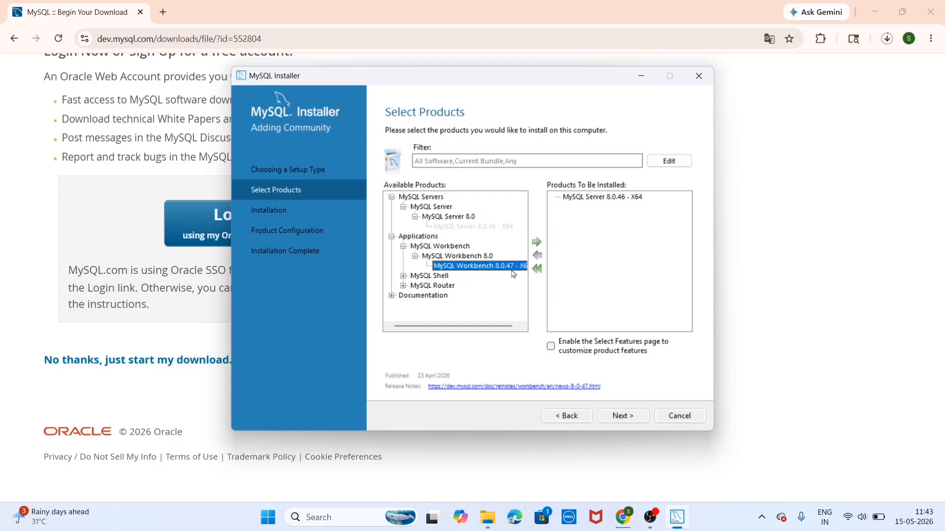
left_click(538, 244)
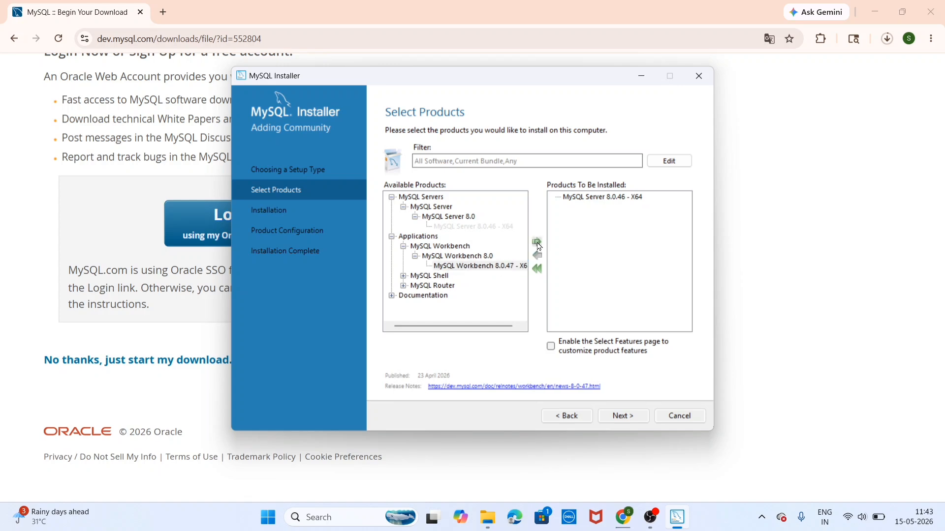
Add MySQL Shell 8.0.46 - X64 to the install list
left_click(403, 276)
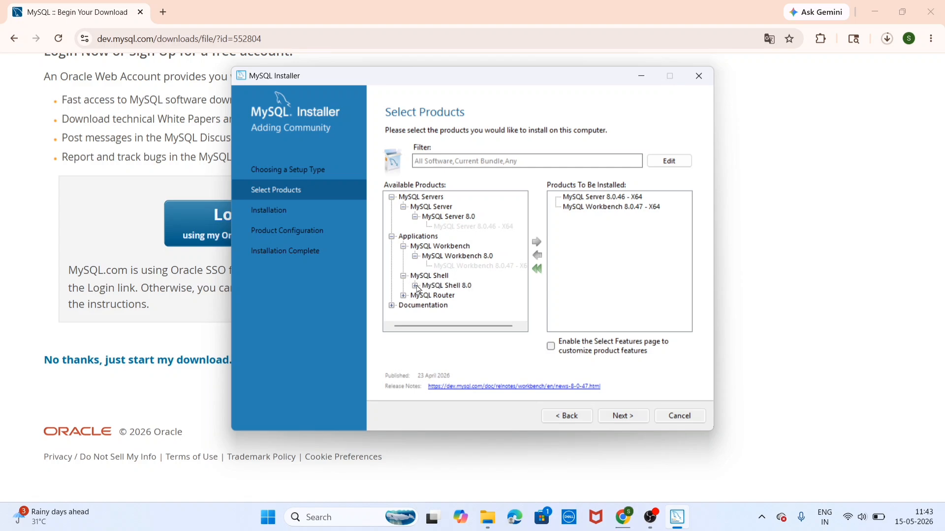
left_click(416, 286)
left_click(463, 296)
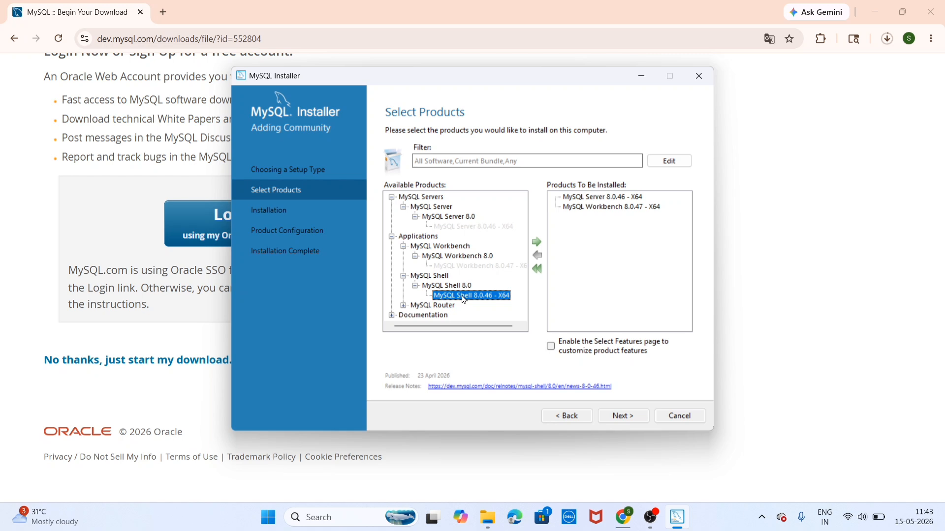
left_click(537, 245)
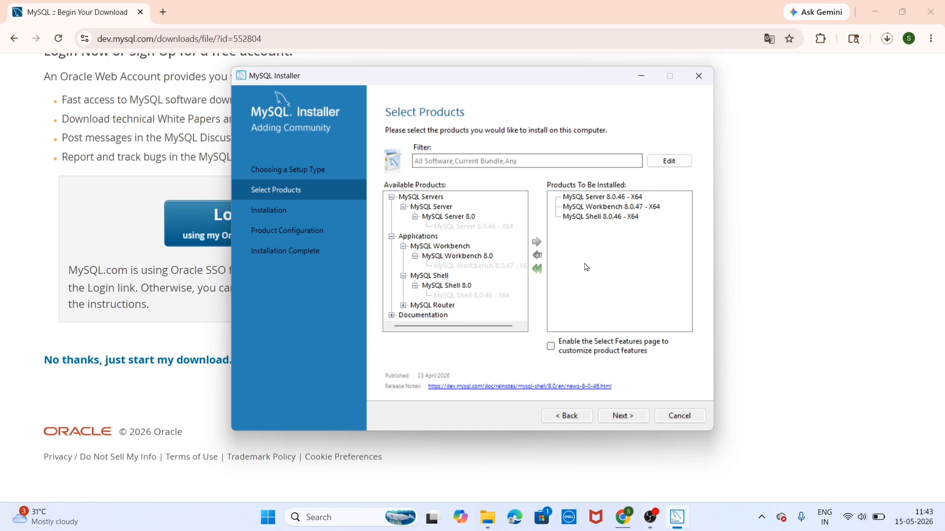
Accept the Workbench path conflict, reuse the existing folder, and execute the three-product install
left_click(623, 417)
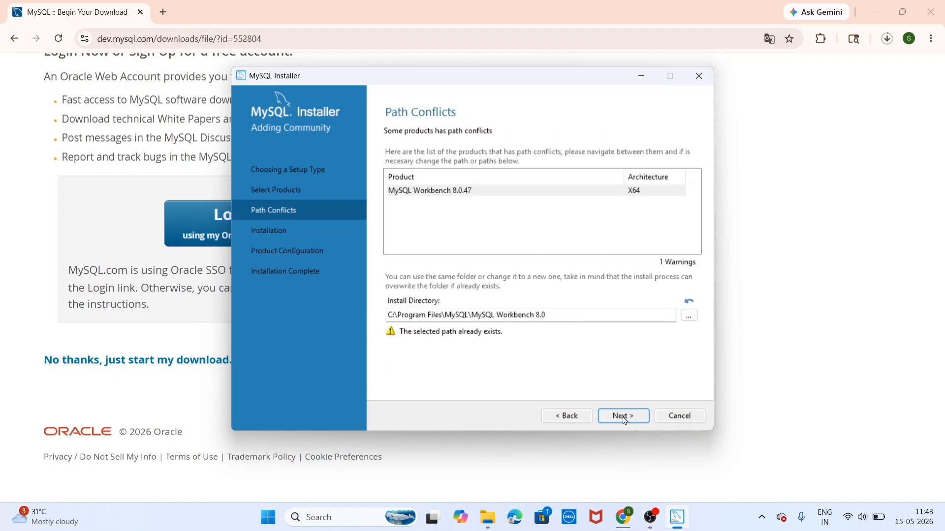
left_click(623, 417)
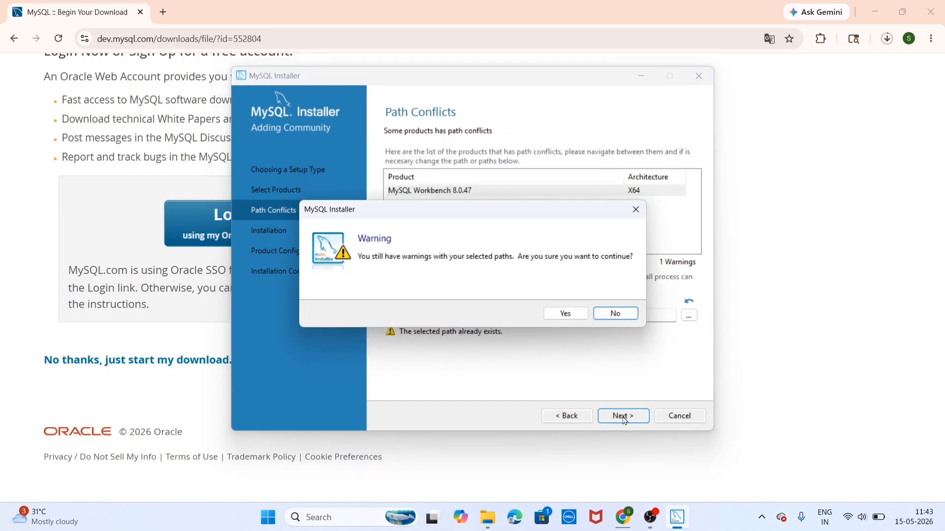
left_click(572, 316)
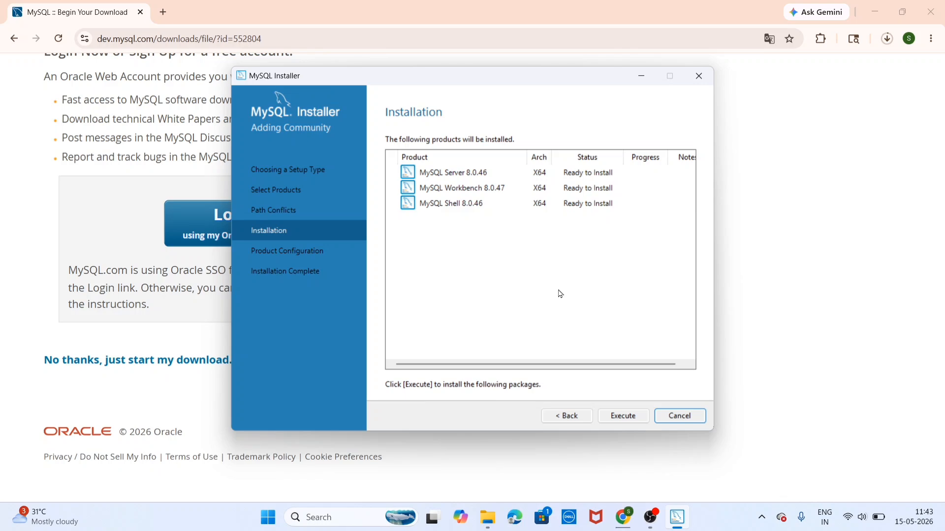
left_click(621, 418)
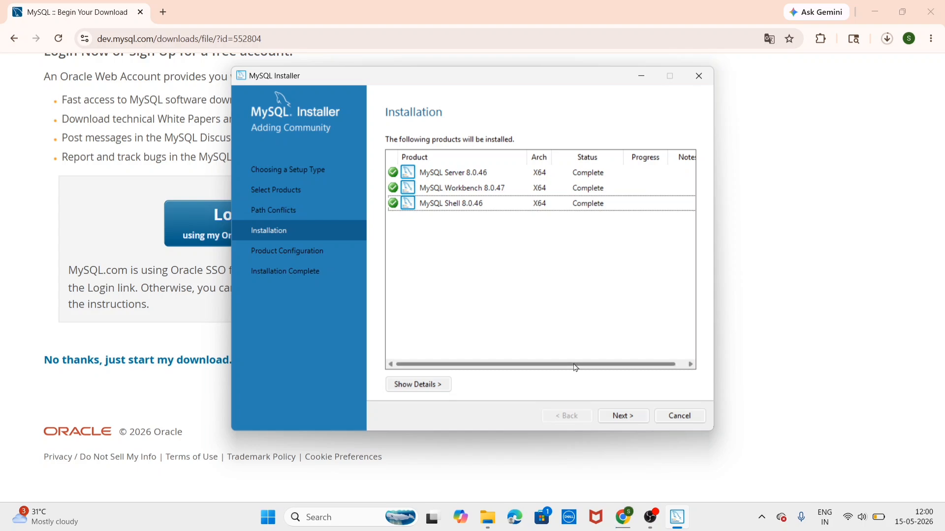
Configure MySQL Server 8.0.46 with default port 3306 networking and strong password encryption
left_click(621, 417)
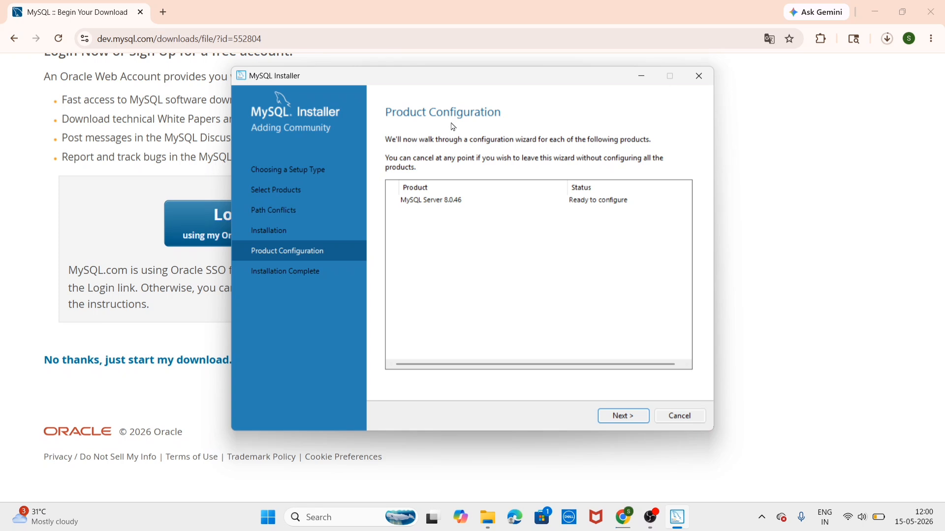
left_click(619, 418)
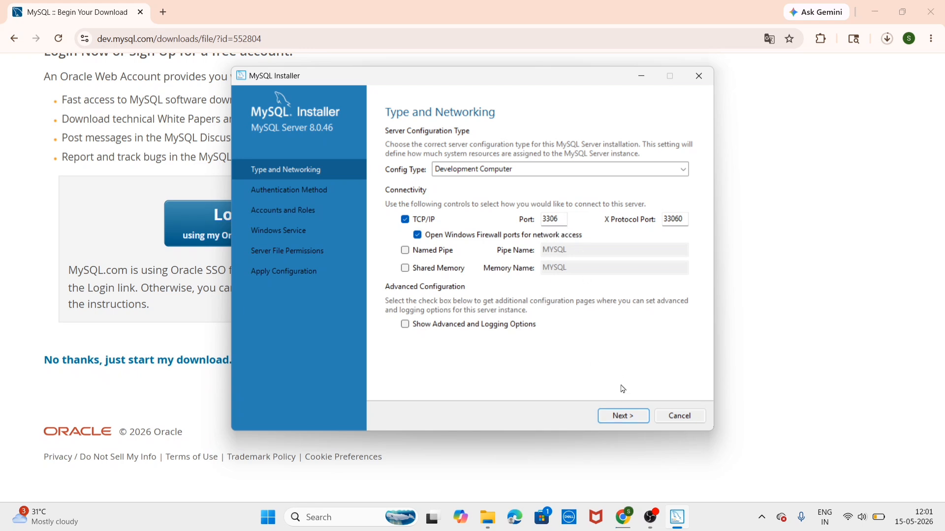
left_click(624, 417)
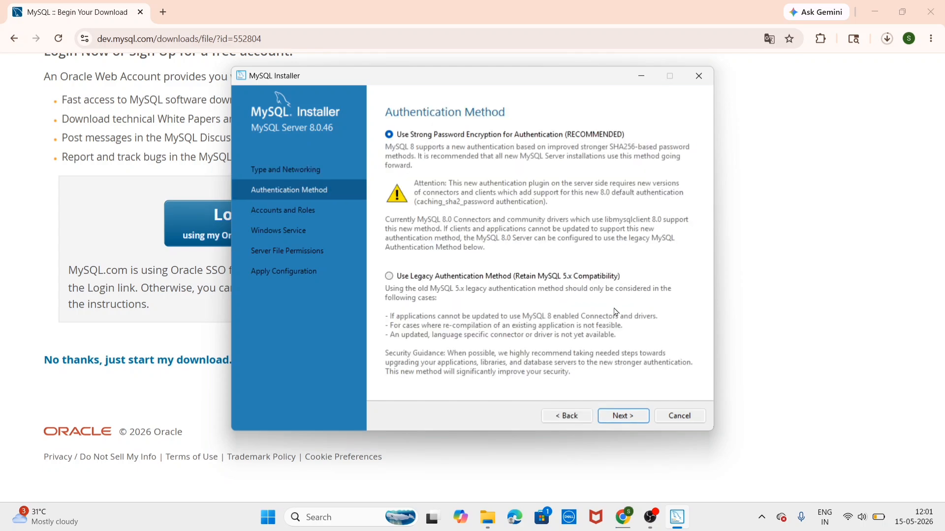
left_click(625, 416)
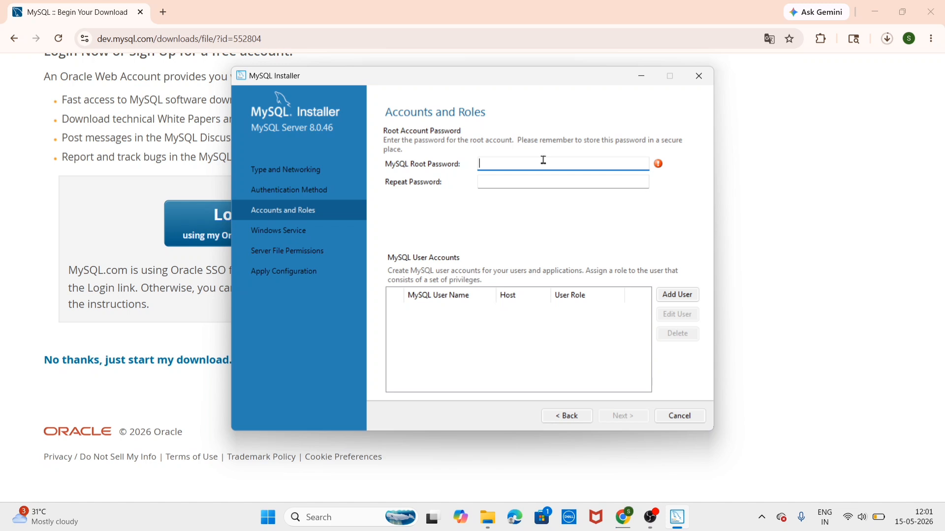
Enter the root account password in both password fields, correcting an initial mistype, and continue
type("root")
type("123456")
key("BackSpace")
key("BackSpace")
key("BackSpace")
key("BackSpace")
key("BackSpace")
key("BackSpace")
key("BackSpace")
key("BackSpace")
key("BackSpace")
key("BackSpace")
key("Caps_Lock")
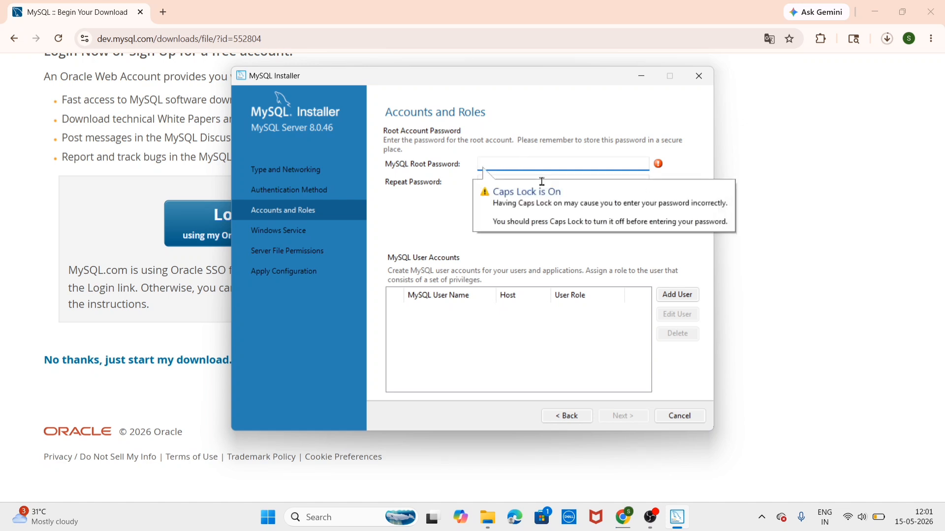
type("R")
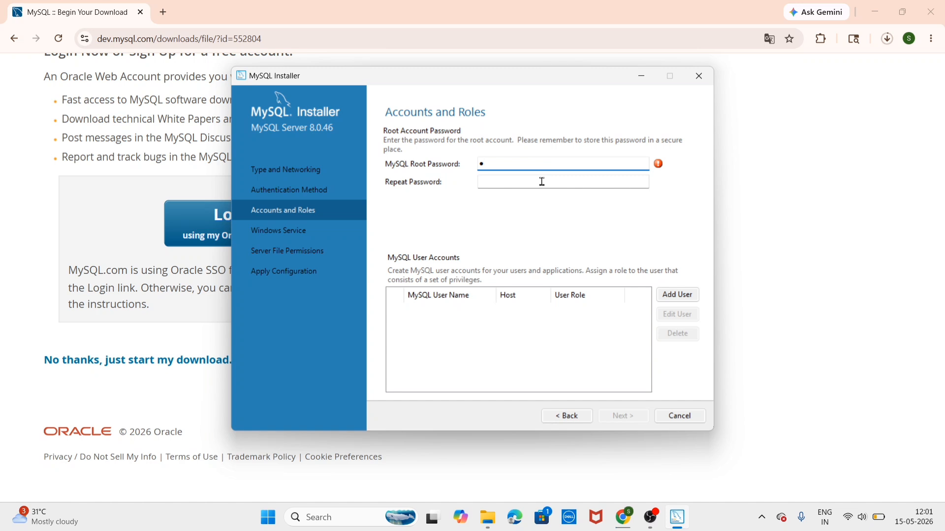
type("oot@123")
left_click(527, 178)
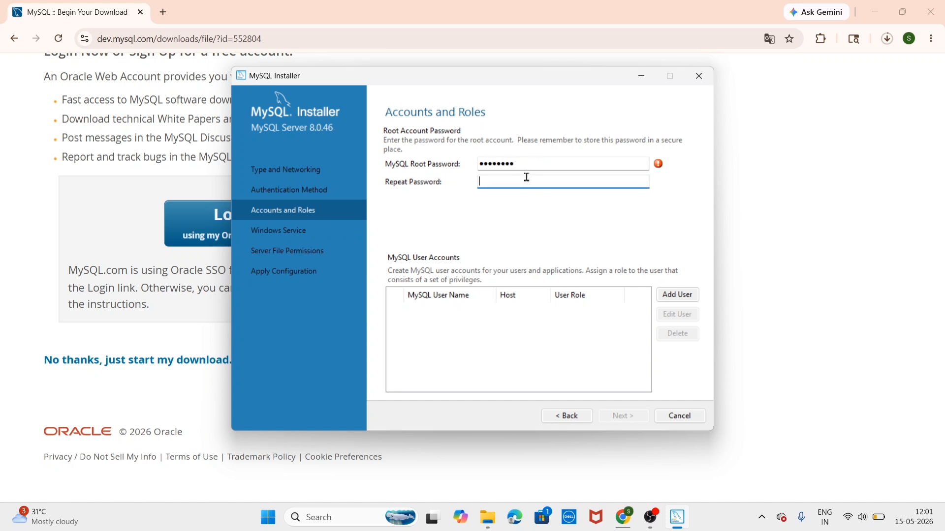
type("Root@123")
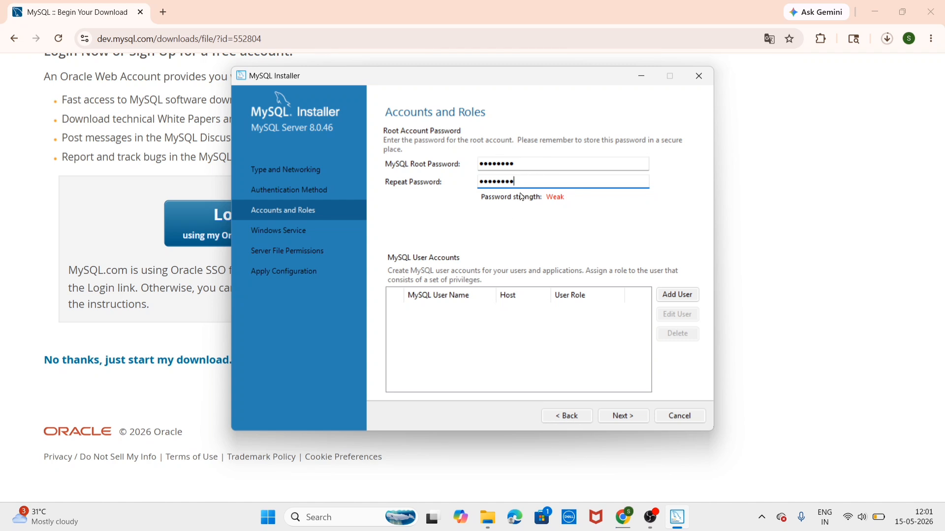
left_click(636, 423)
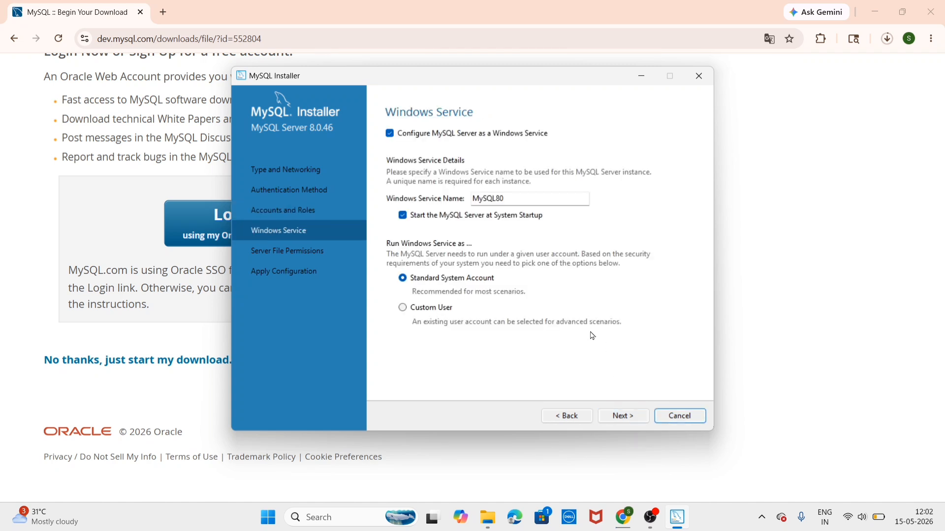
Keep the MySQL80 service and file permission defaults, execute the server configuration, and continue to the summary
left_click(639, 420)
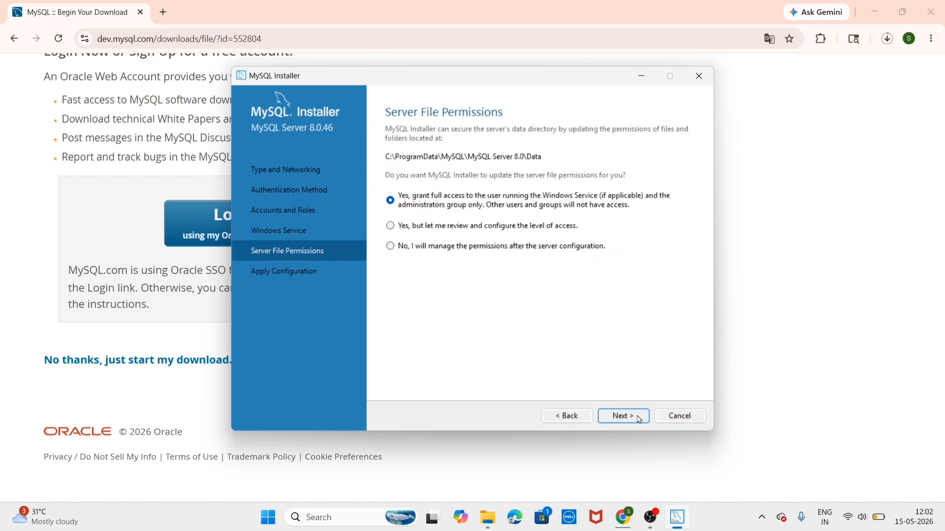
left_click(639, 420)
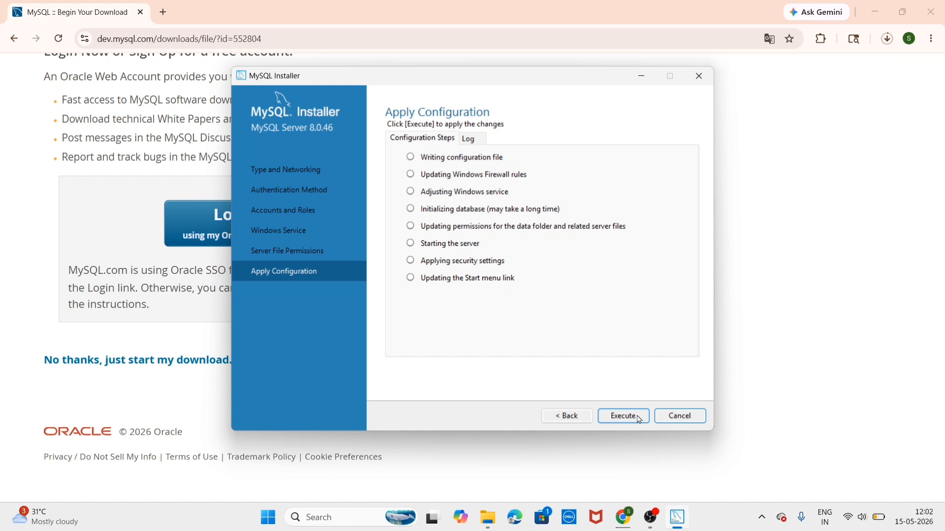
left_click(640, 420)
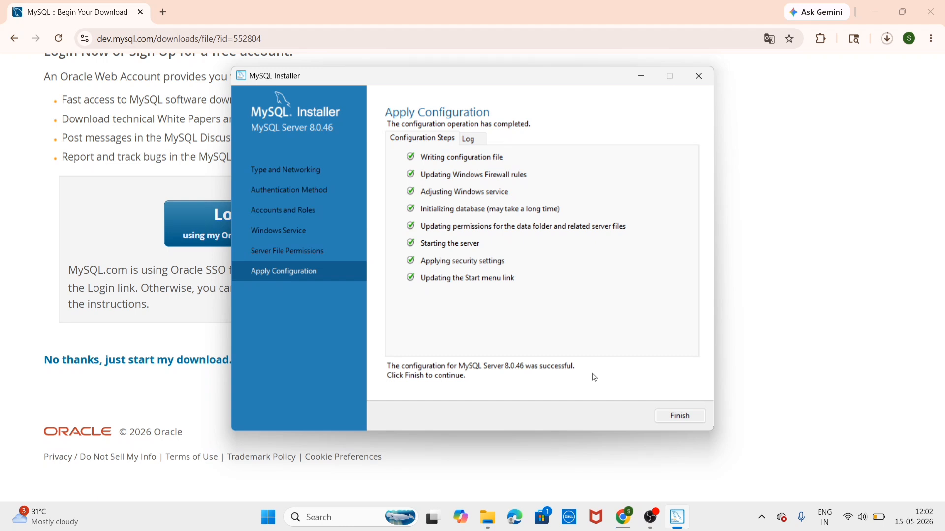
left_click(677, 416)
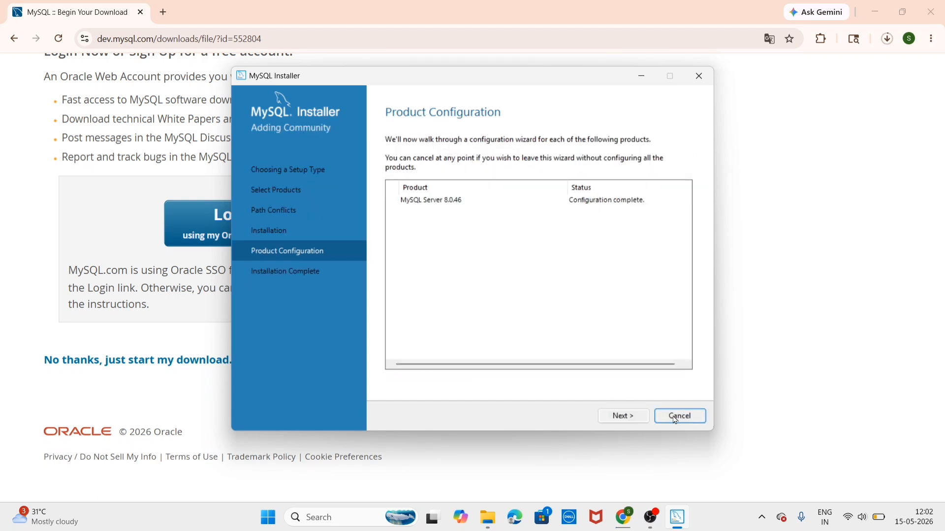
left_click(632, 418)
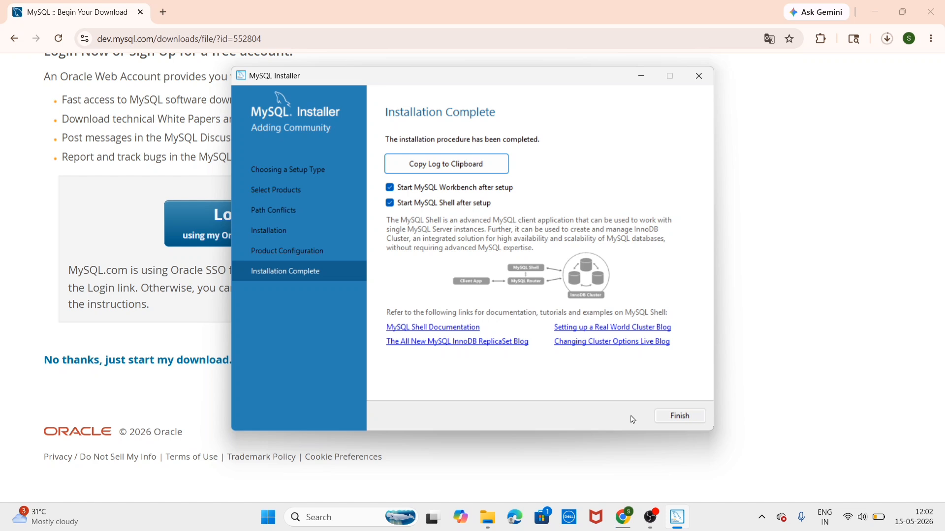
Finish the installer with Workbench and Shell set to start after setup
left_click(668, 417)
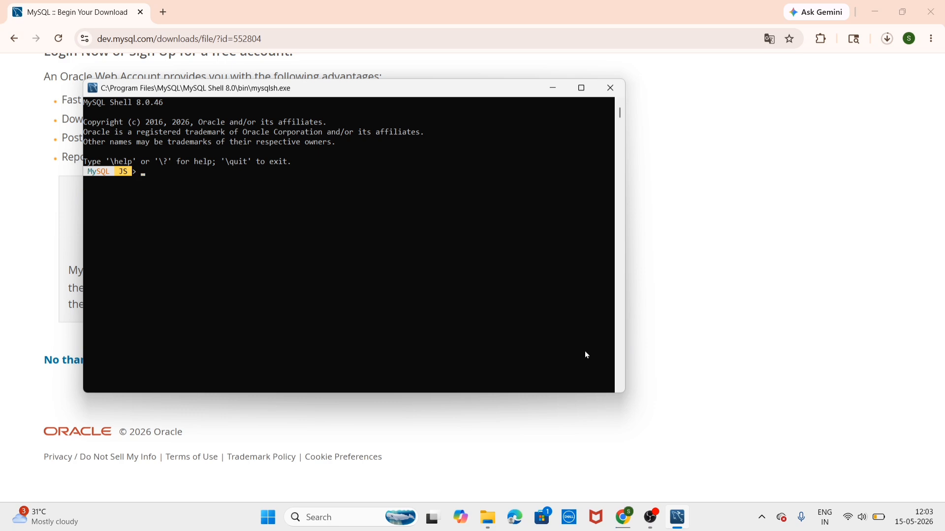
Maximize the MySQL Workbench window and scroll down to the Local instance MySQL80 connection
key("super")
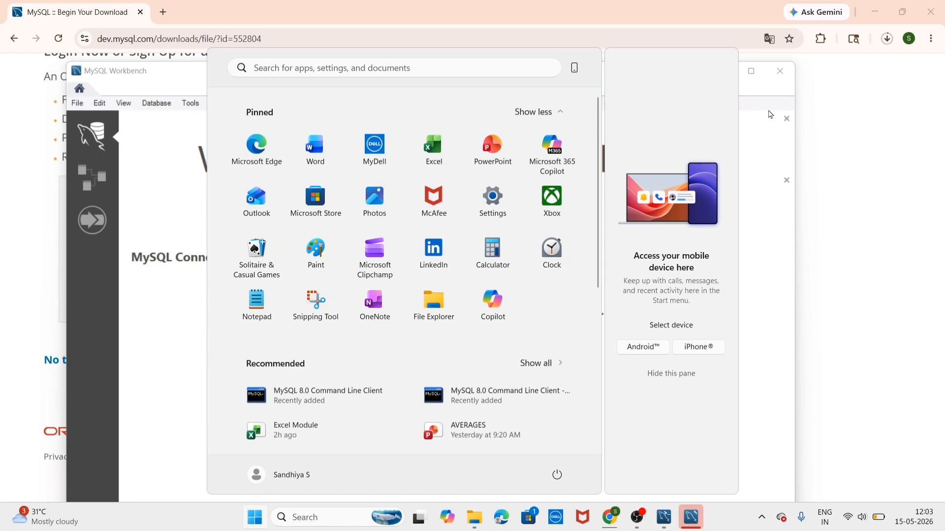
left_click(785, 95)
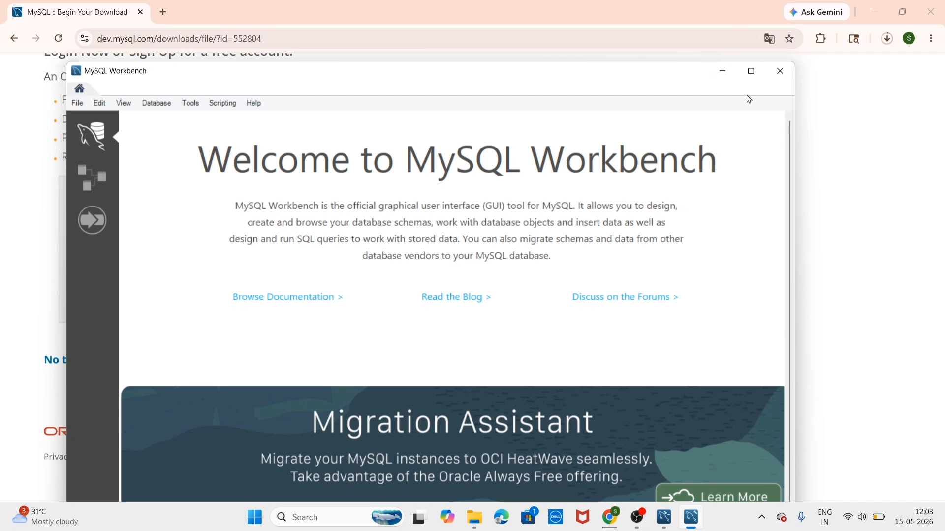
left_click(752, 72)
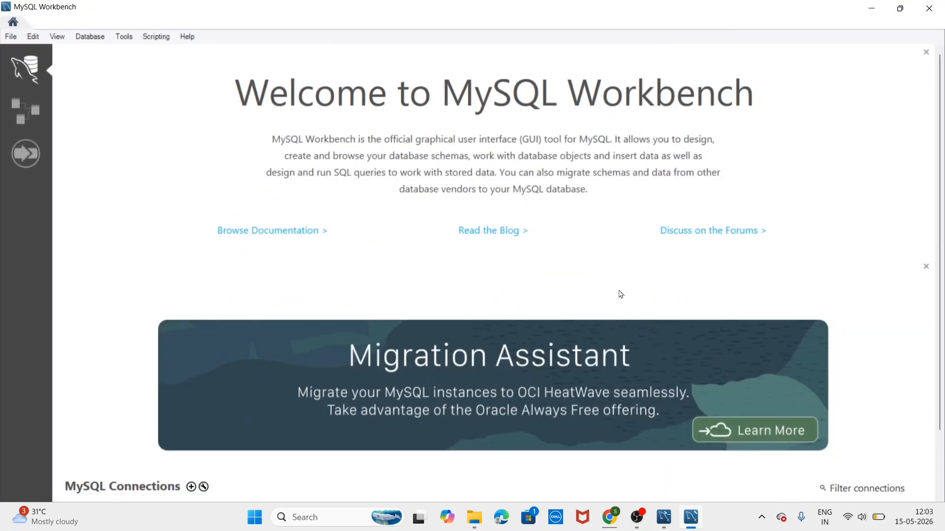
left_click(941, 450)
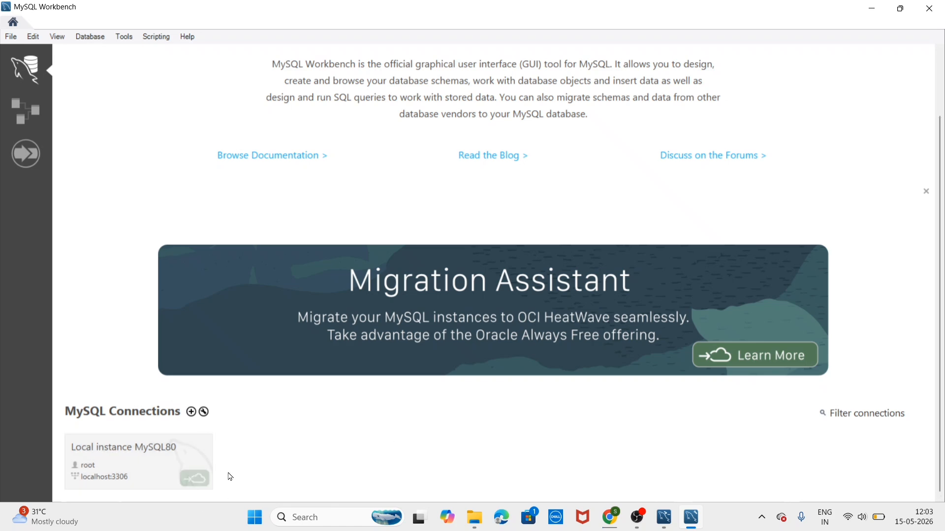
Connect to Local instance MySQL80 using the root password
left_click(149, 478)
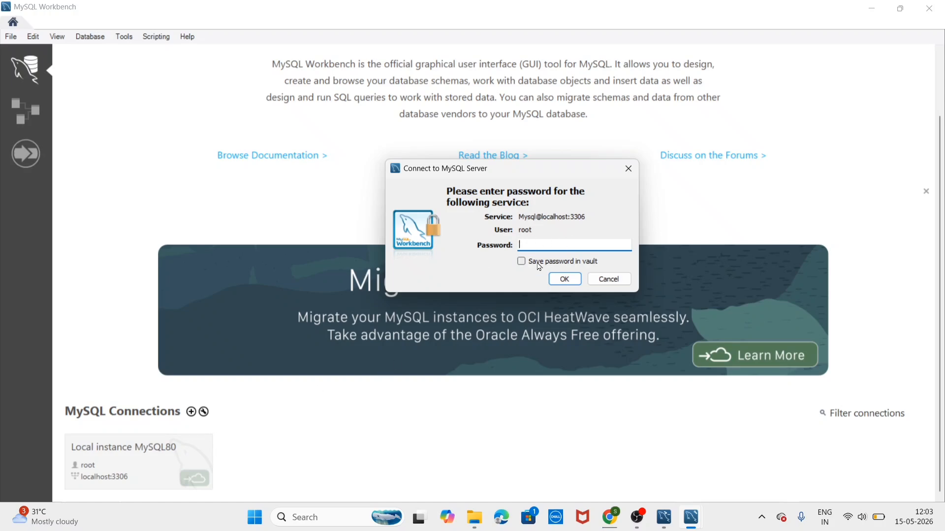
key("Caps_Lock")
type("********")
key("Return")
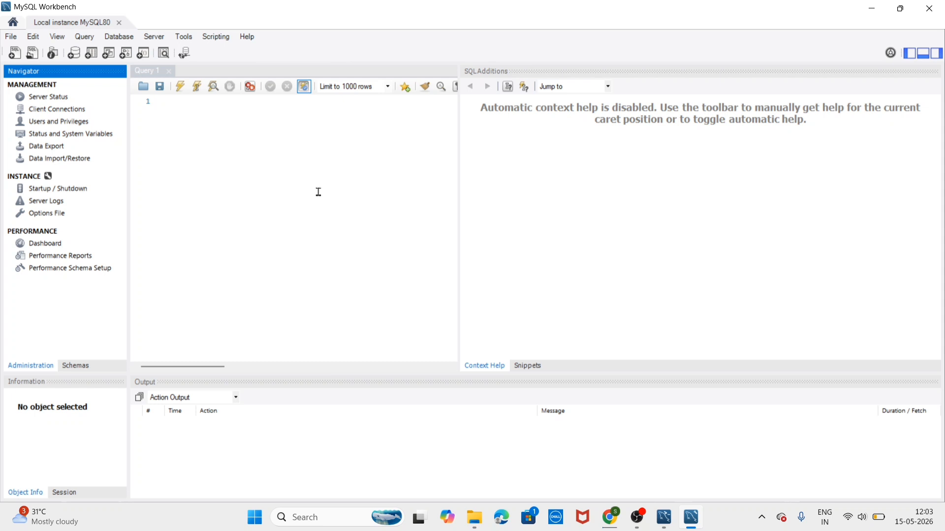
Run 'show databases;' in the query editor to list the four databases
left_click(198, 108)
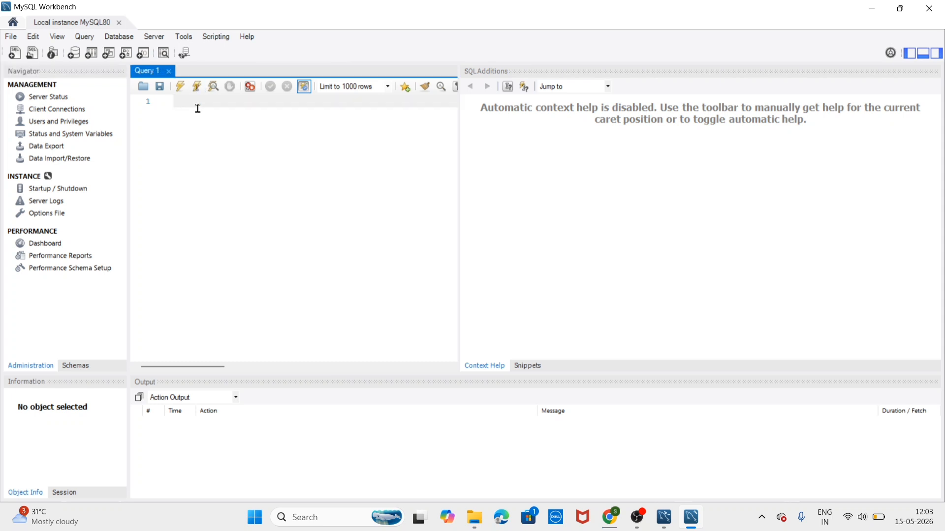
type("show databases;")
key("ctrl+Return")
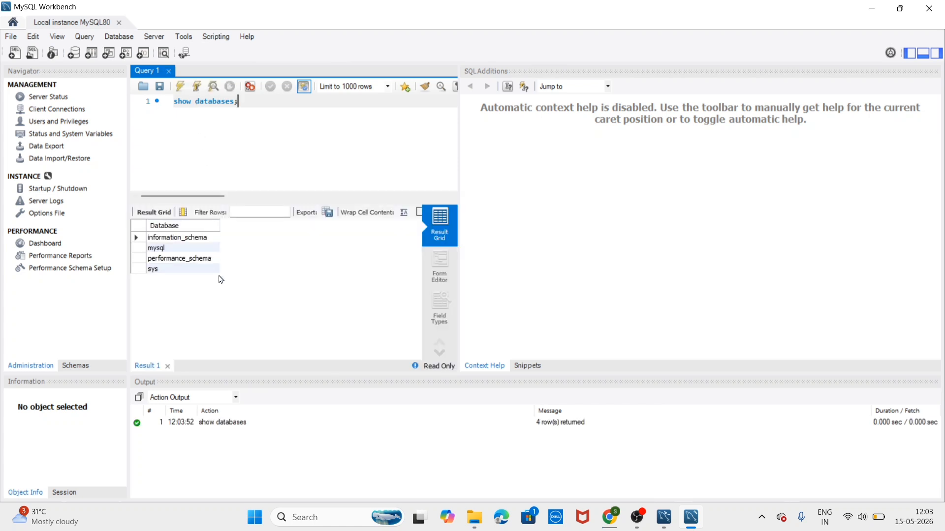